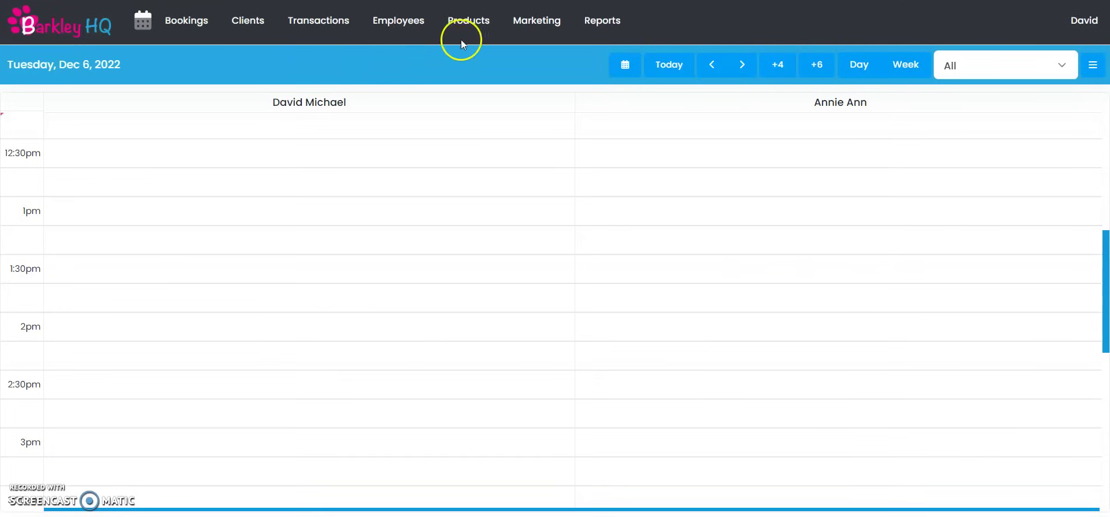
Create a product category named "Dog Chew Toys" and save it.
left_click(475, 24)
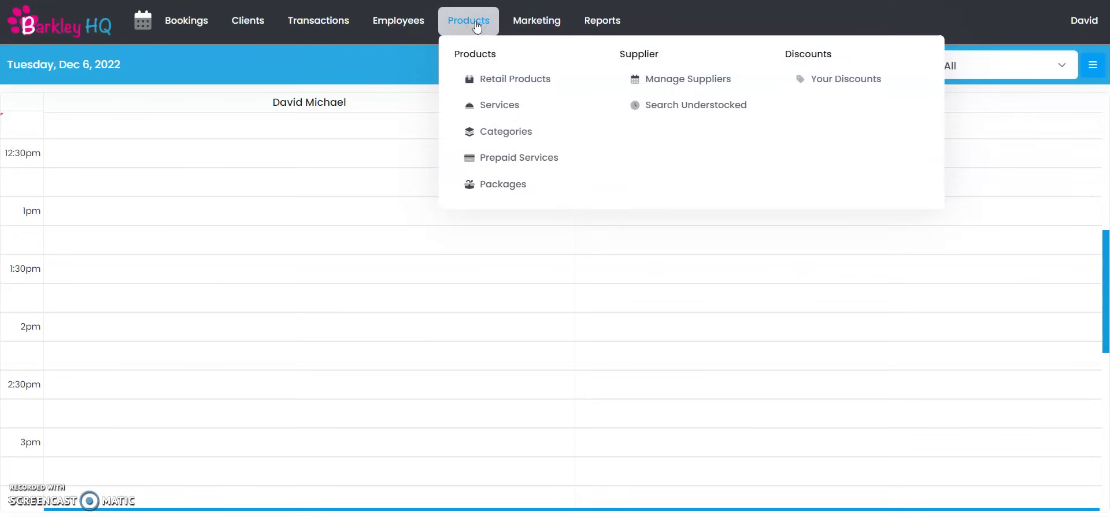
left_click(491, 134)
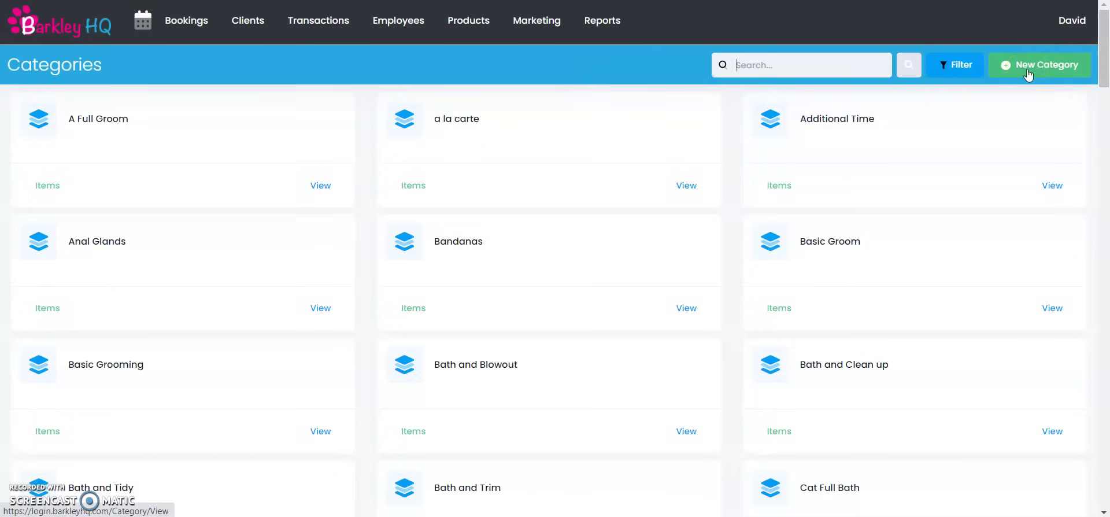
left_click(1027, 71)
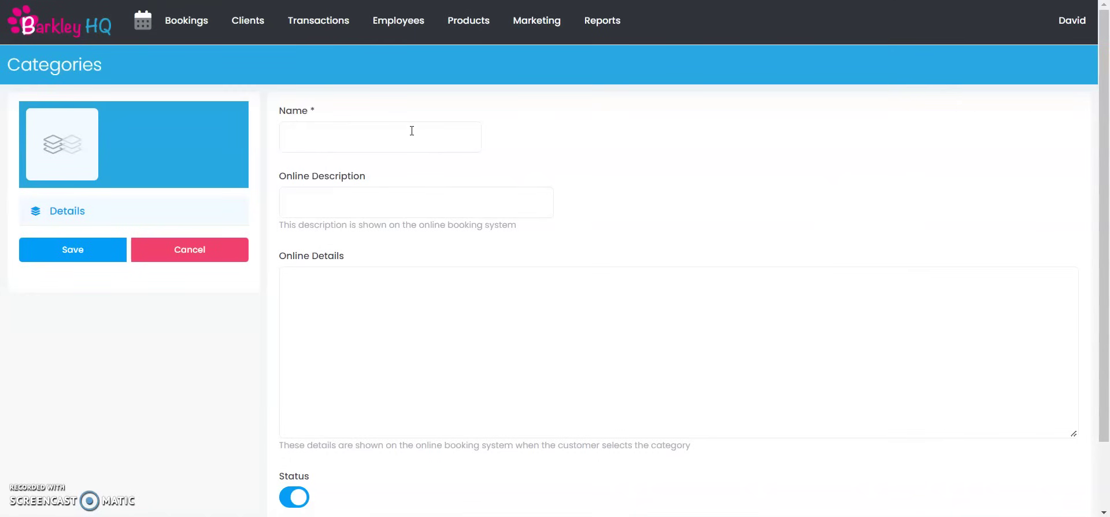
left_click(411, 131)
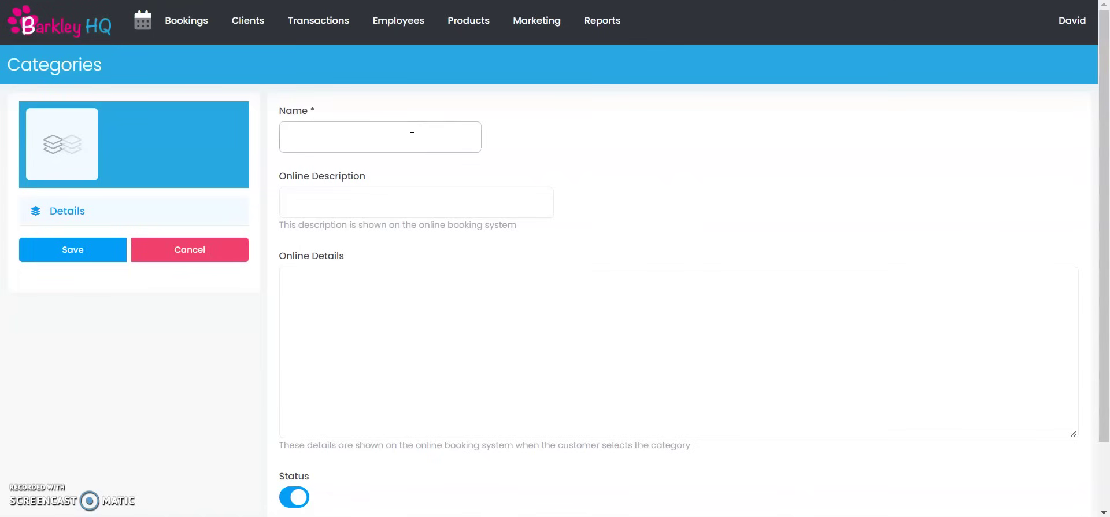
type("Dog Chew Toys")
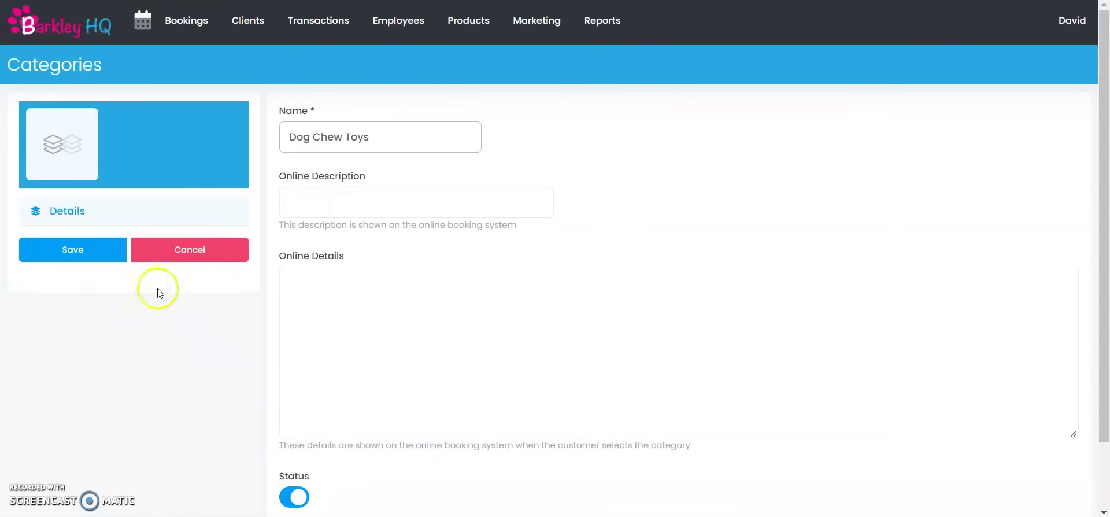
left_click(109, 255)
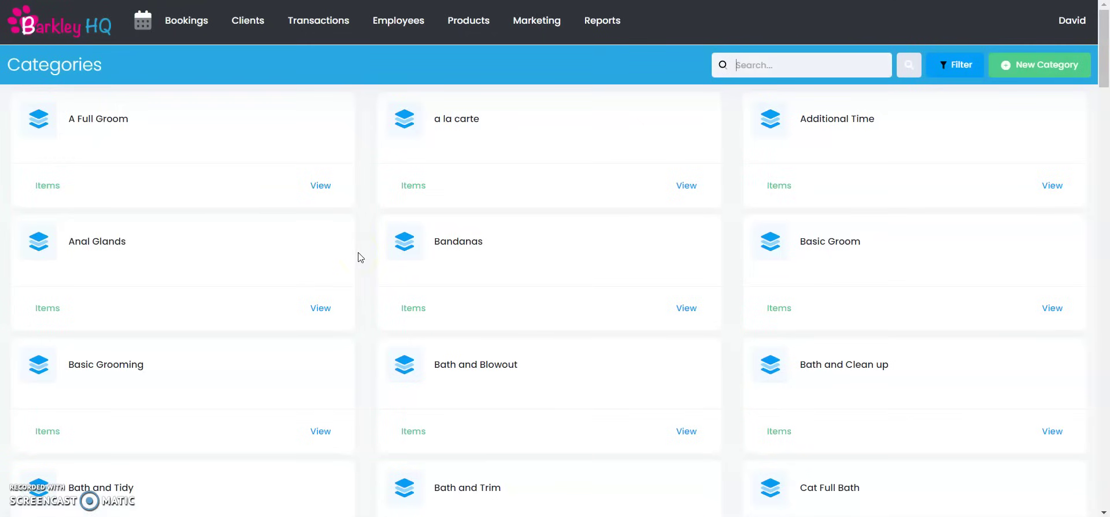
Start a new retail product with the code DCT2 and the description "Rubber Duck - small".
left_click(462, 26)
mouse_move(462, 28)
left_click(485, 84)
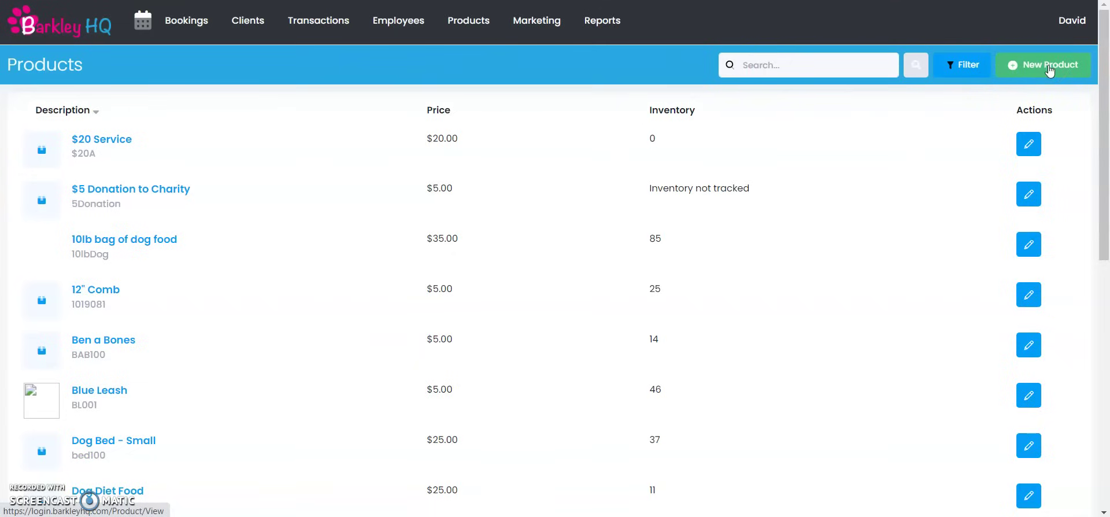
left_click(1049, 68)
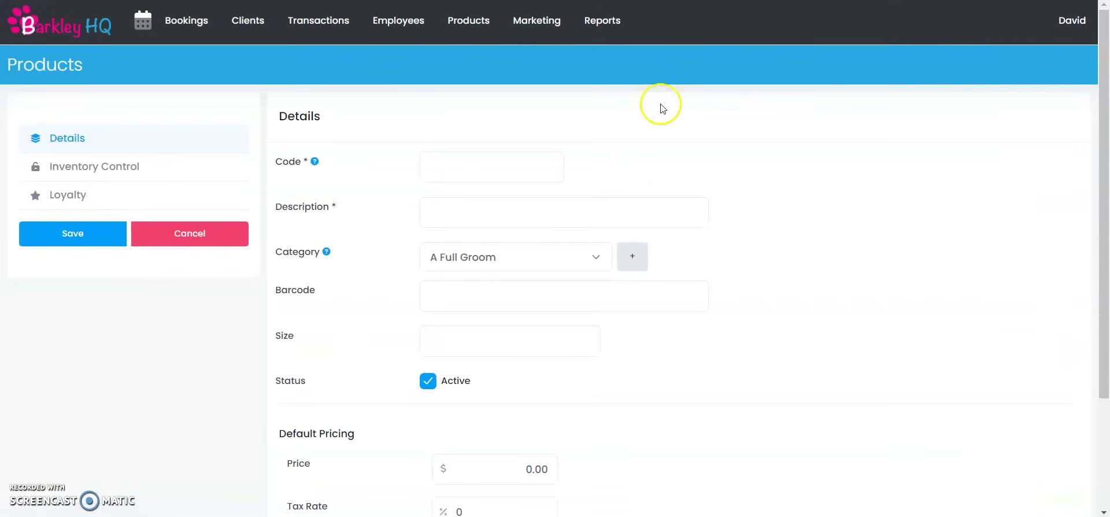
left_click(480, 157)
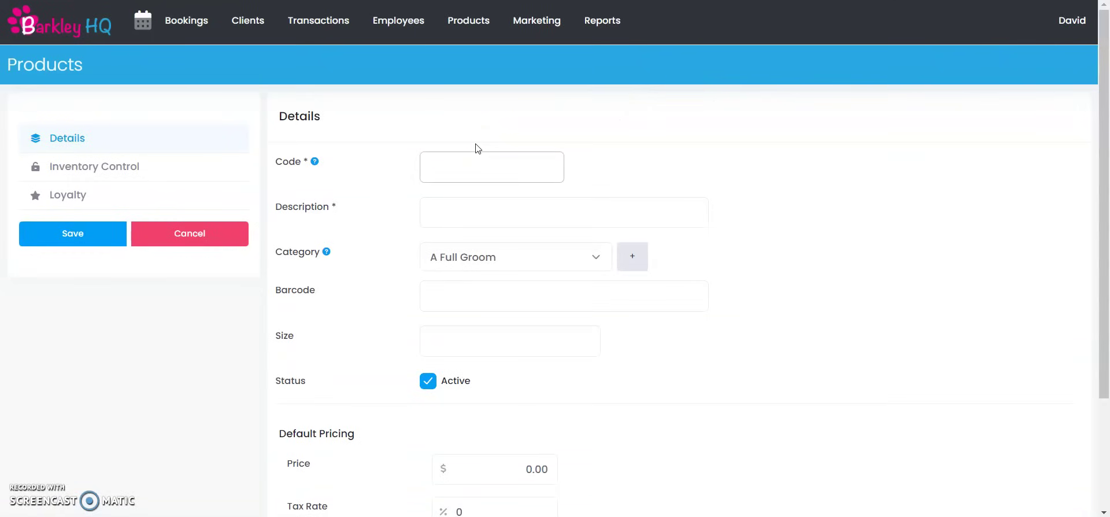
type("DCT2")
left_click(461, 208)
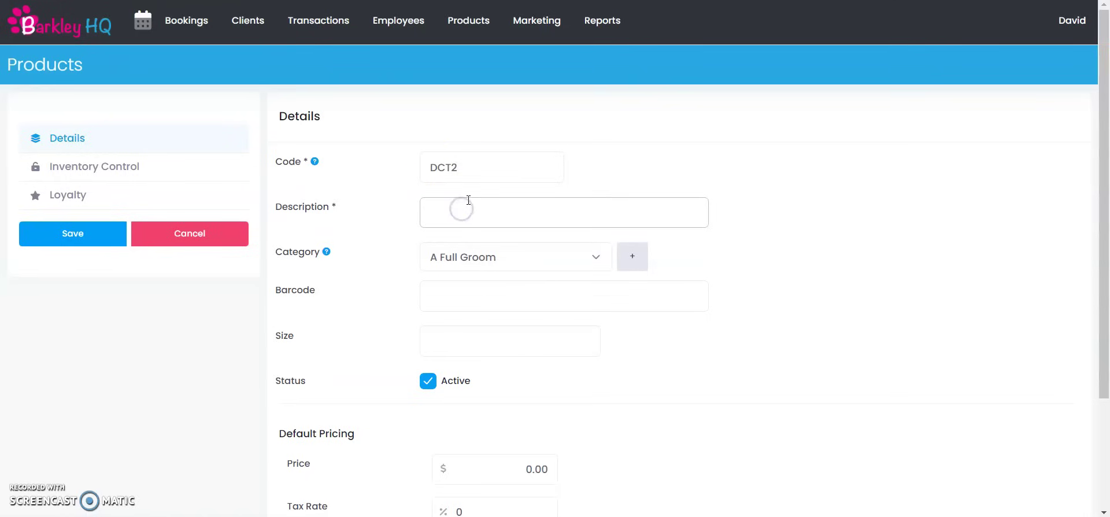
type("Rubber ")
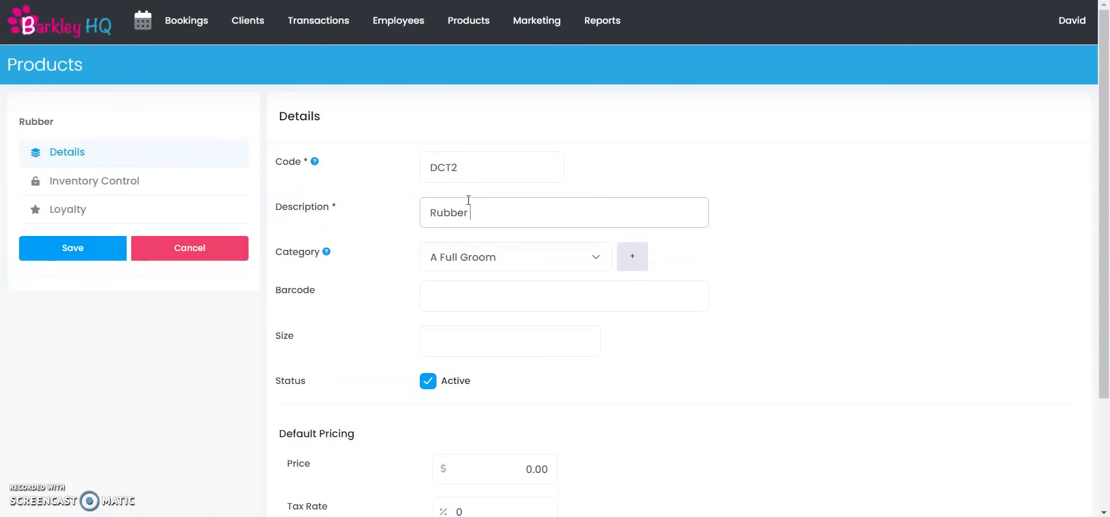
type("Duck - small")
left_click(593, 257)
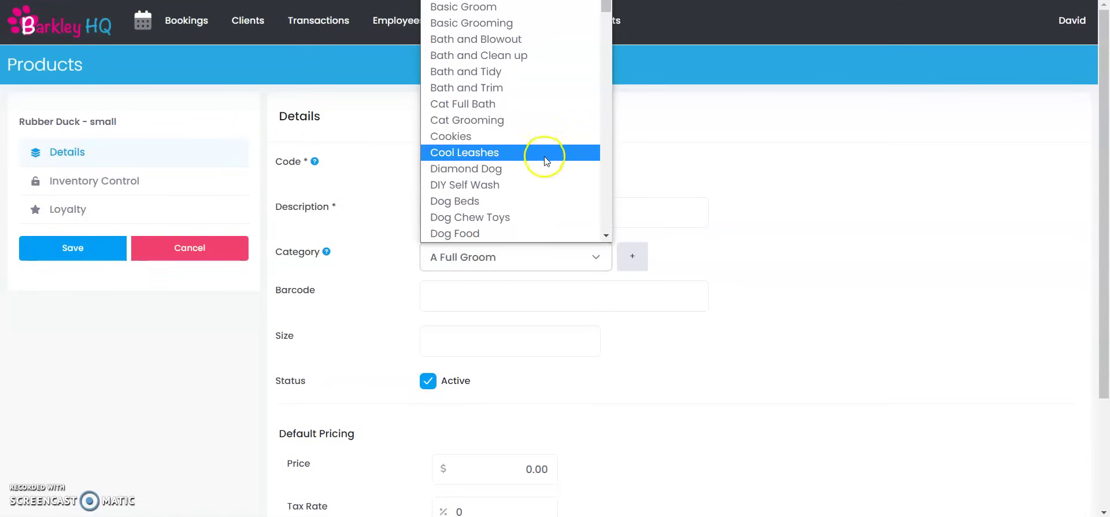
left_click(518, 214)
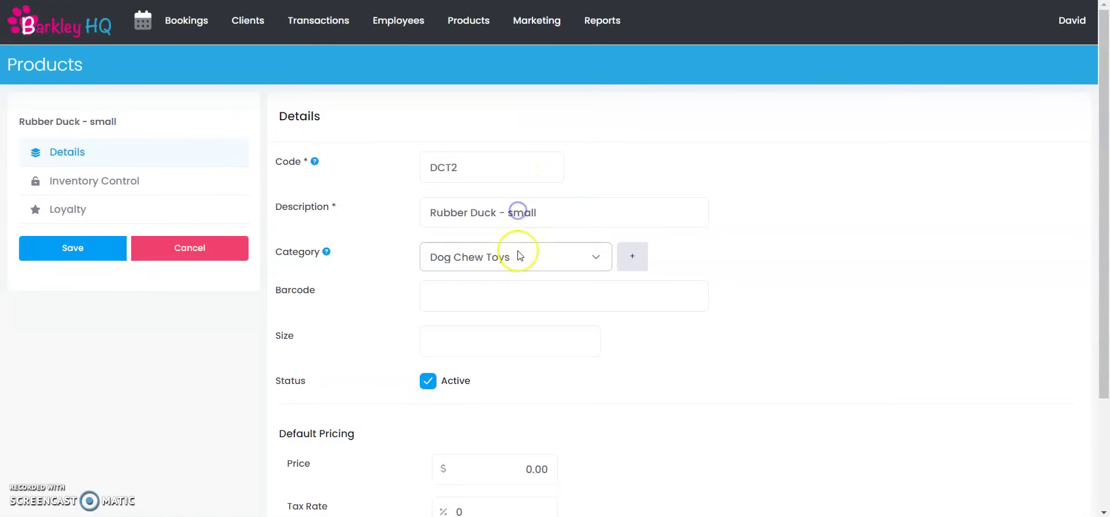
left_click(460, 293)
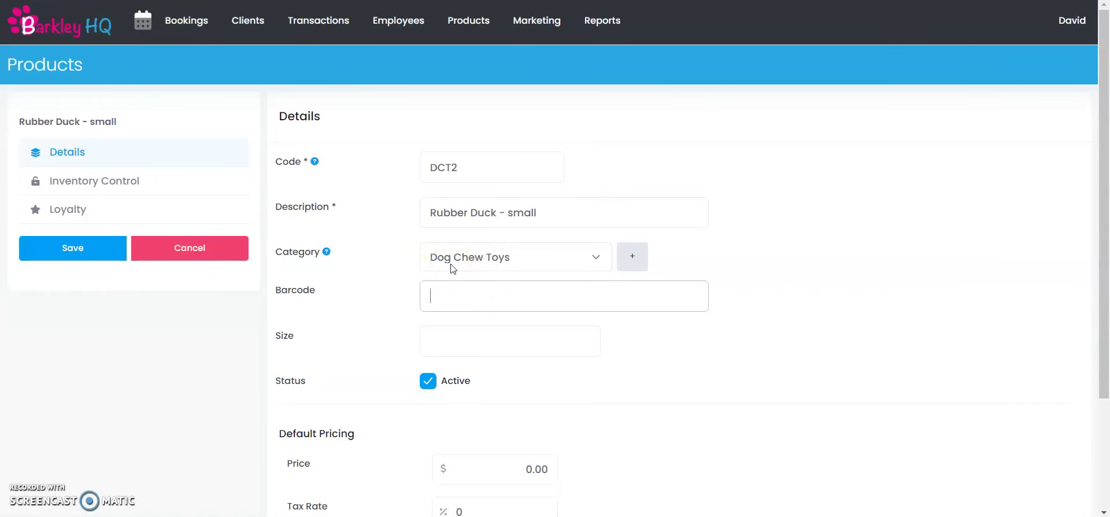
type("50590595095")
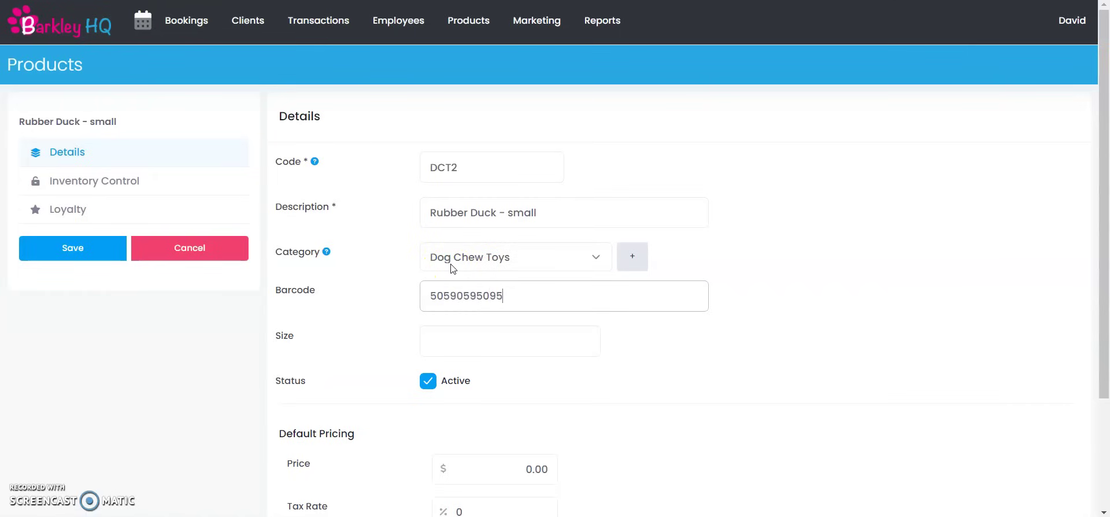
left_click(458, 342)
type("small")
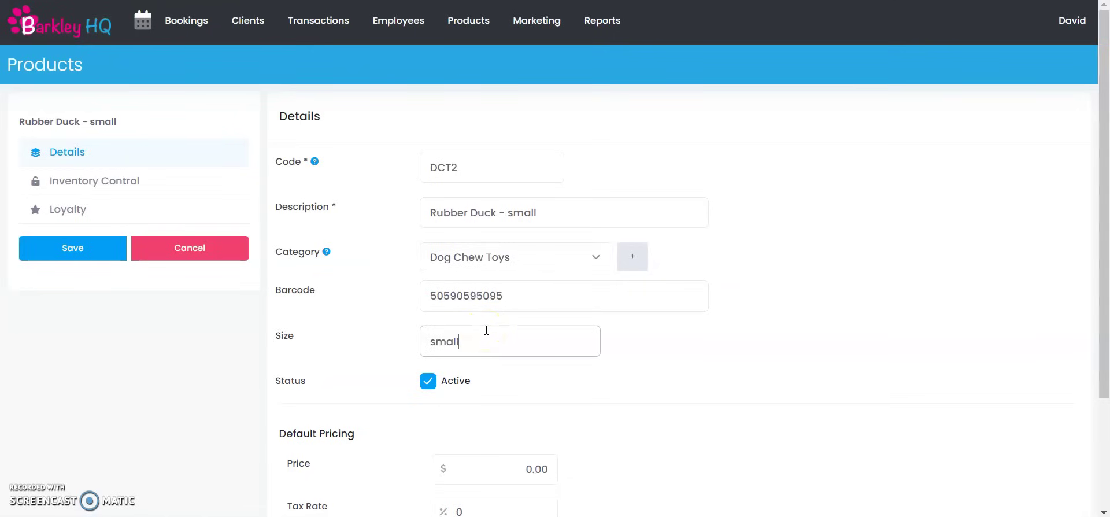
Set the product's default price to $15.00 and its tax rate to 13%.
scroll(488, 335, "down", 1)
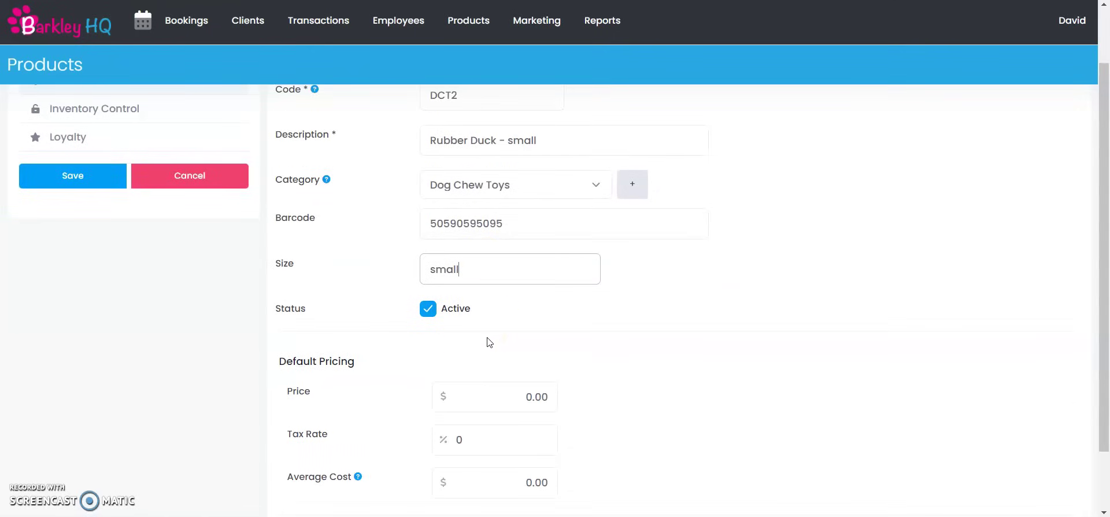
scroll(416, 332, "down", 1)
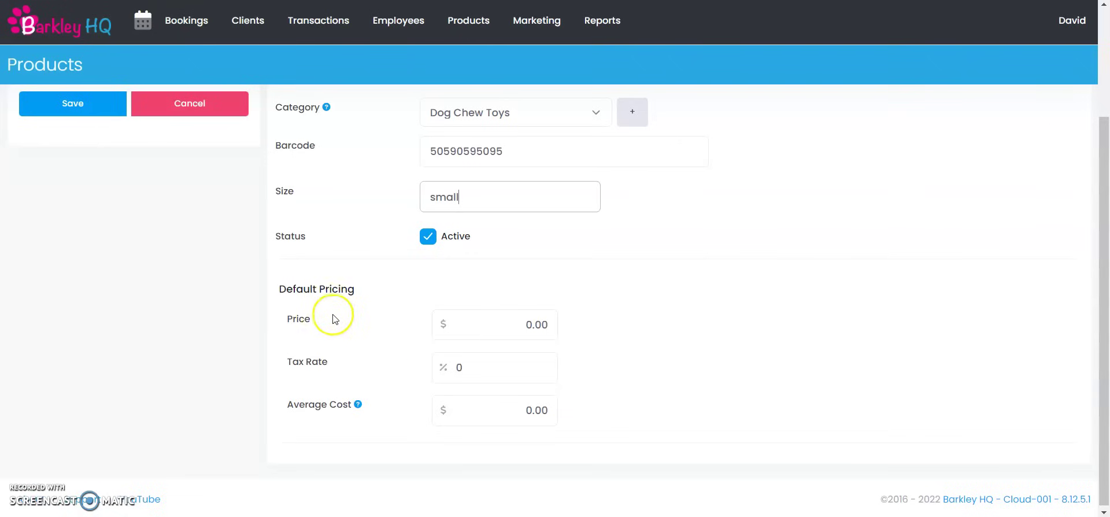
left_click(553, 322)
type("15.00")
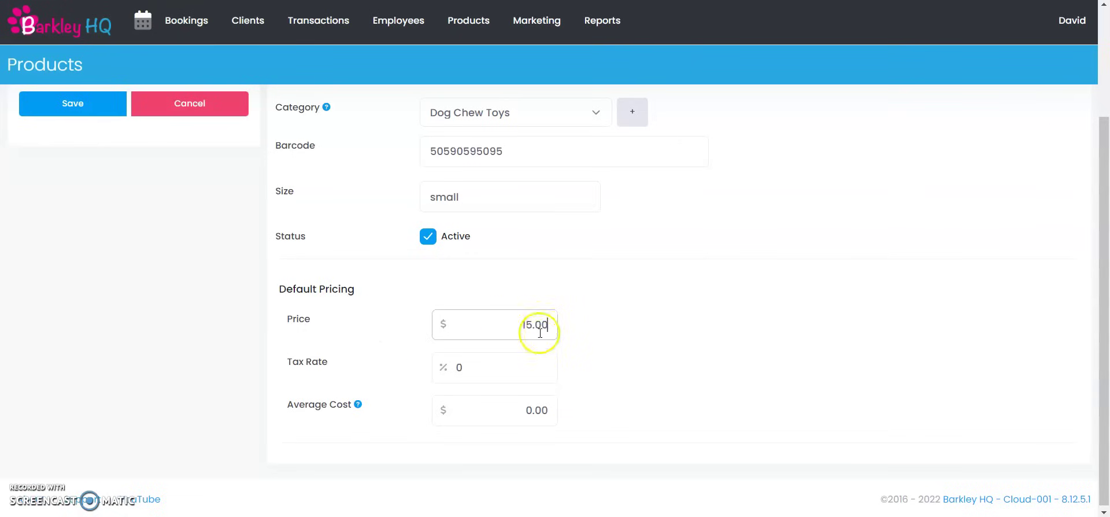
left_click(523, 367)
key("BackSpace")
type("13")
left_click(714, 322)
left_click(663, 354)
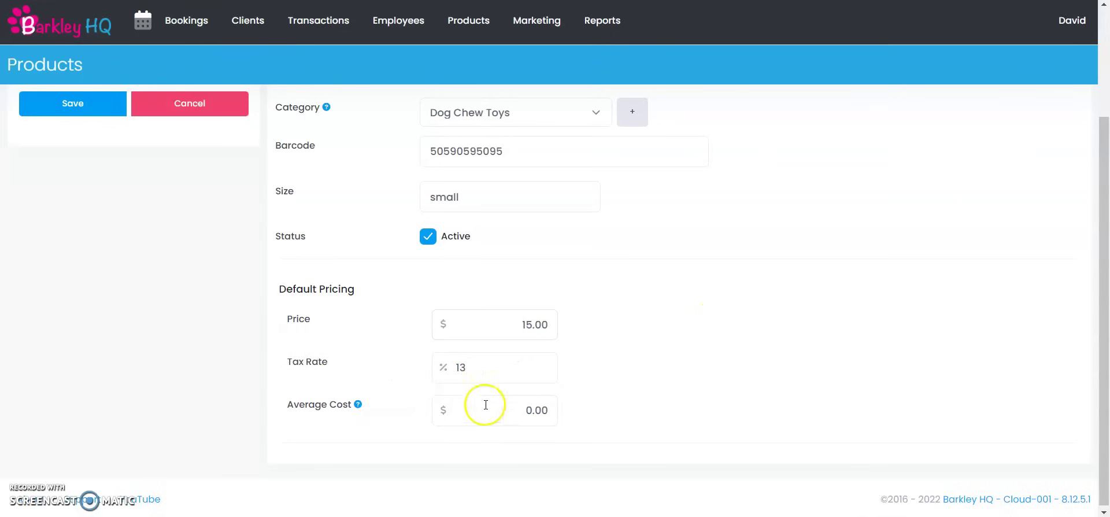
mouse_move(358, 405)
Choose Freedom as the product's supplier in its inventory control settings.
scroll(203, 376, "up", 3)
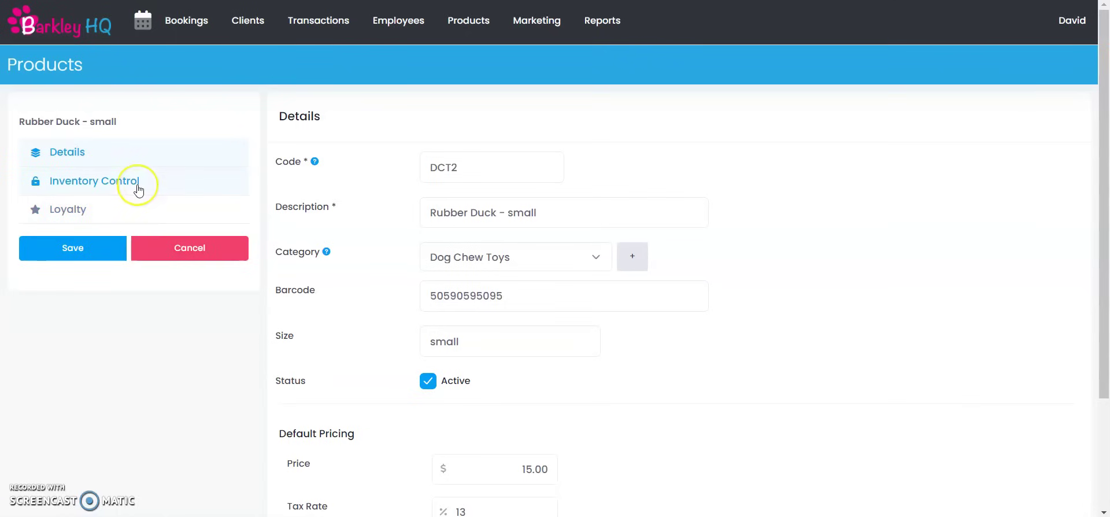
left_click(138, 188)
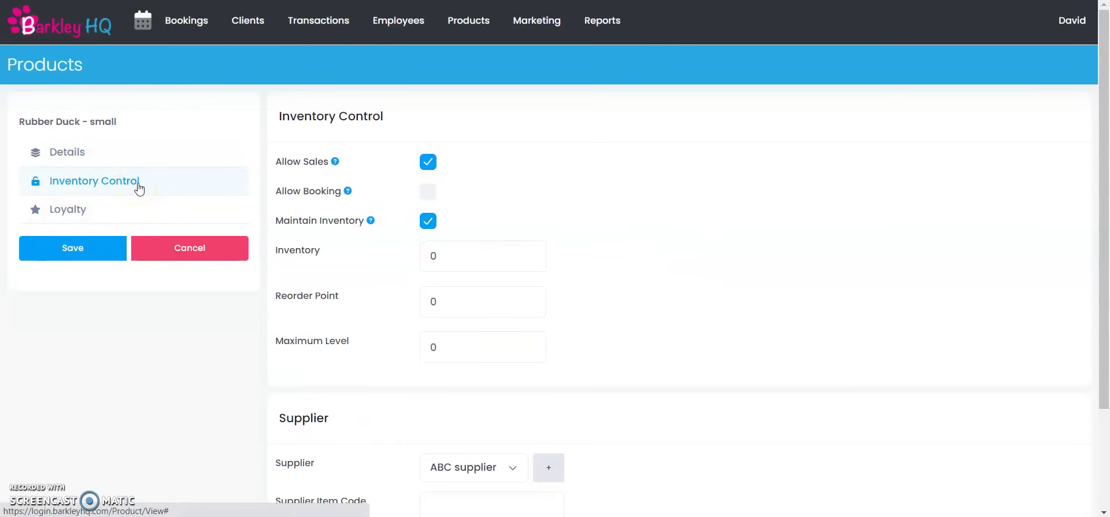
mouse_move(285, 168)
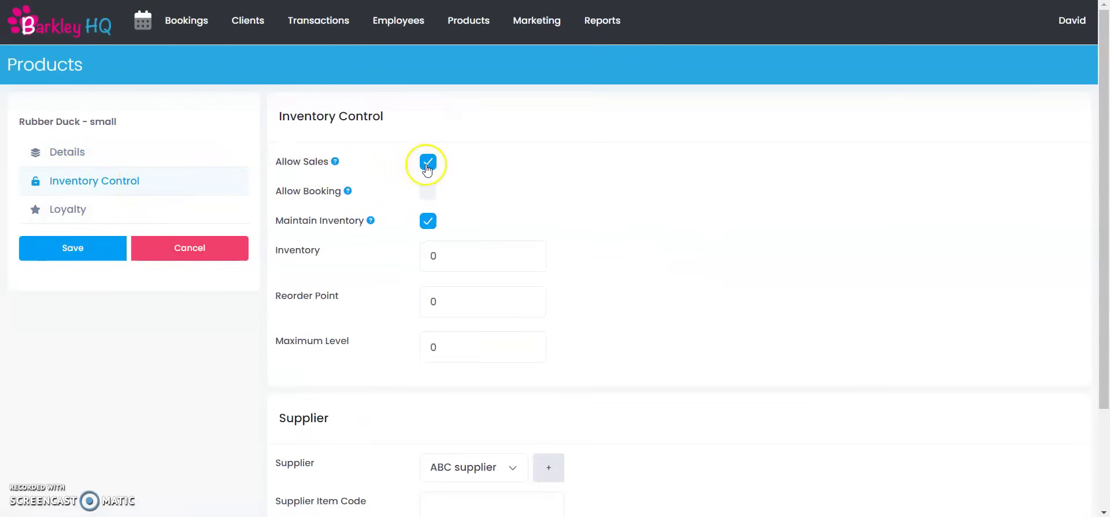
mouse_move(369, 222)
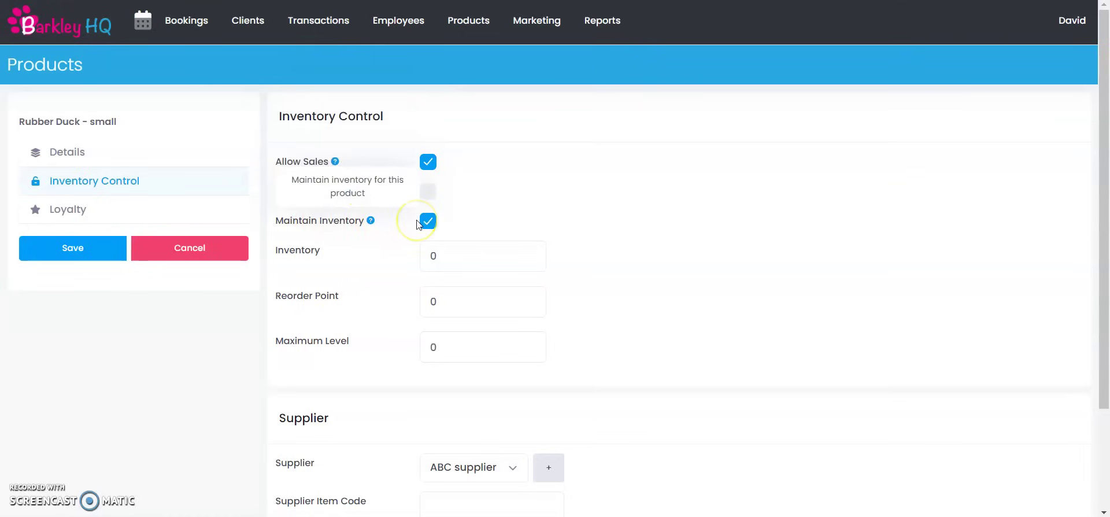
scroll(416, 228, "down", 3)
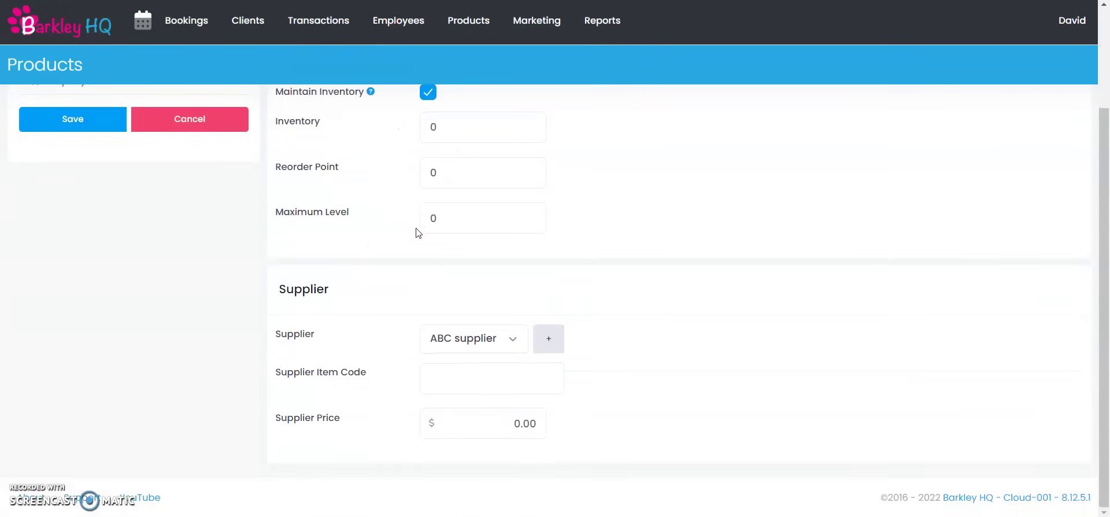
left_click(417, 237)
left_click(464, 343)
left_click(463, 195)
left_click(456, 194)
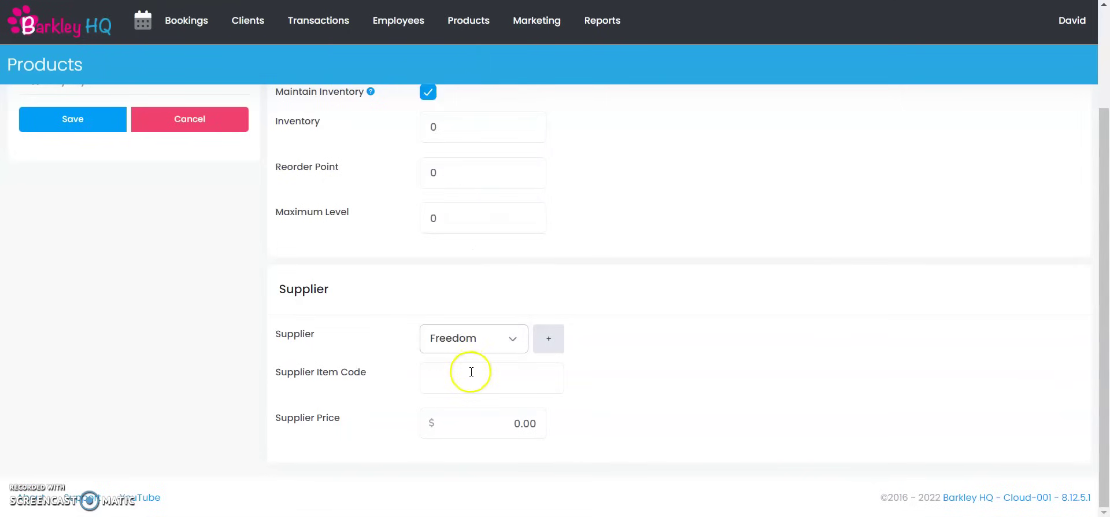
Enter 12335 as the supplier item code and $0.60 as the supplier price.
left_click(471, 372)
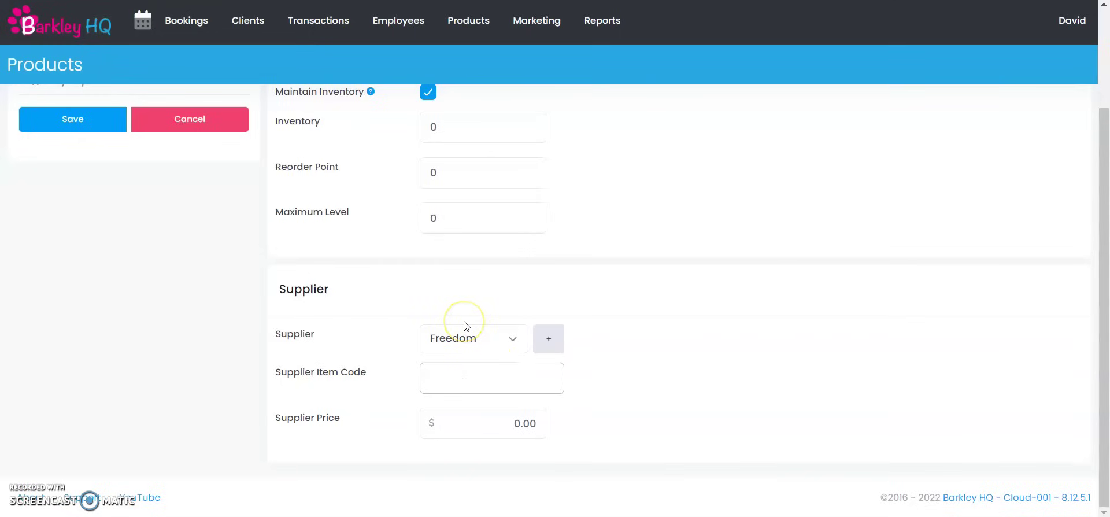
type("12335")
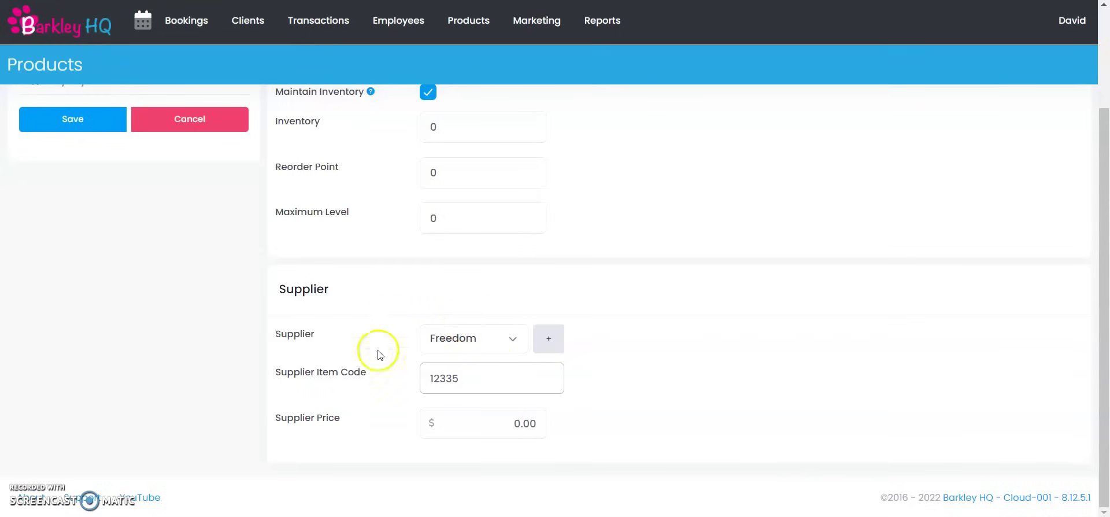
left_click(542, 424)
type("6")
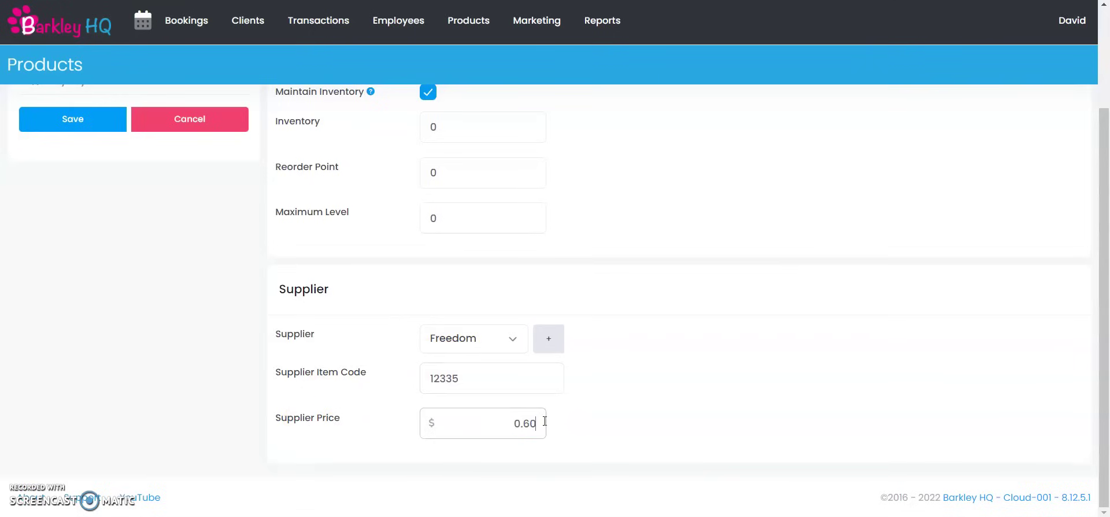
Set loyalty points to increase by 1 and redemption to free when the client has 50 points, and save the product.
scroll(605, 416, "up", 2)
scroll(230, 399, "up", 1)
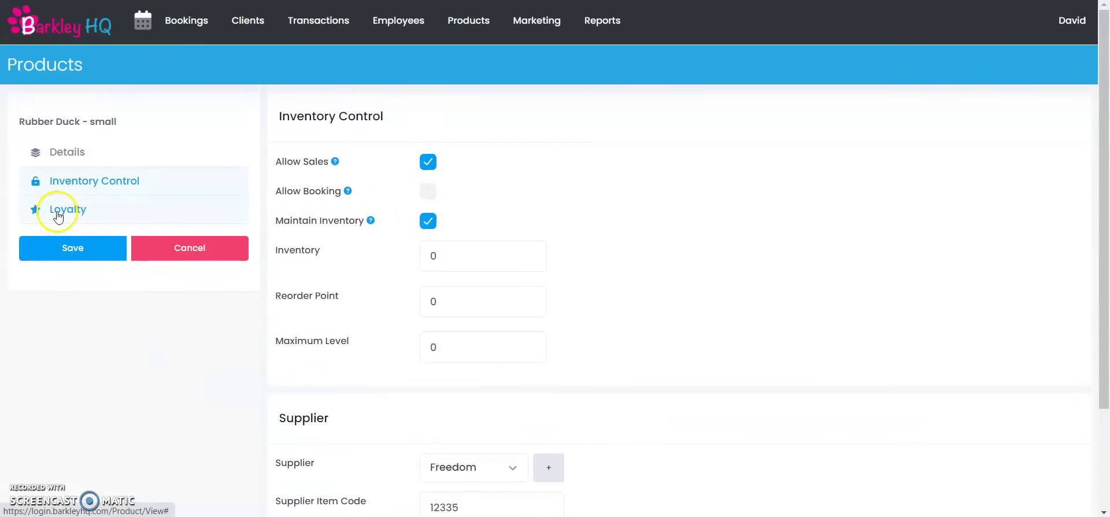
left_click(57, 214)
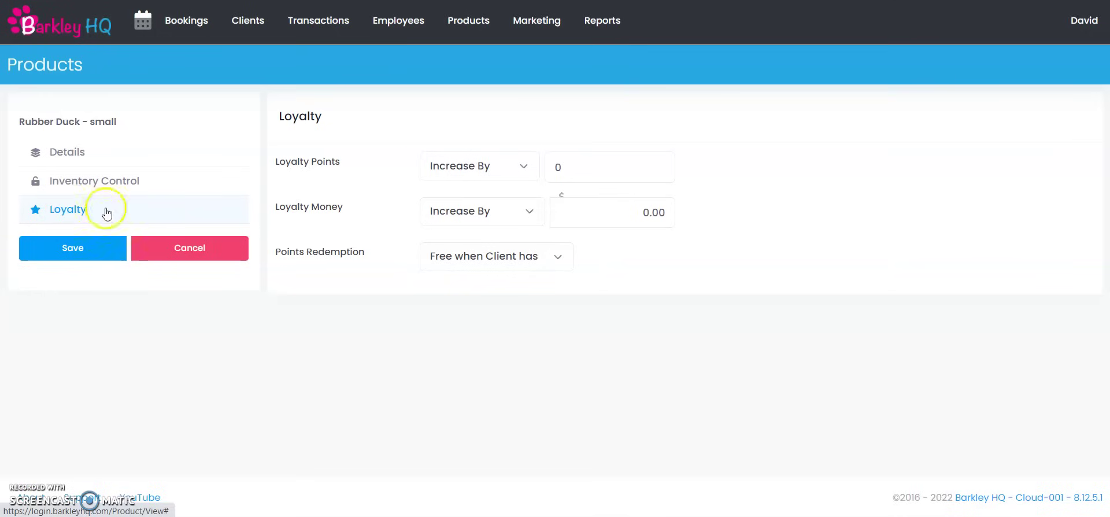
left_click(558, 167)
type("1")
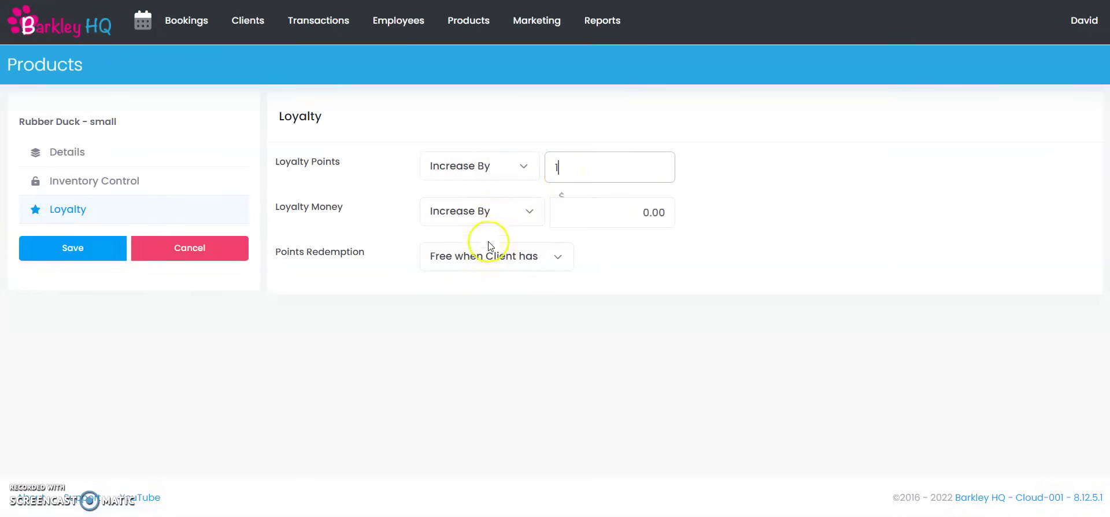
left_click(488, 257)
left_click(485, 334)
left_click(607, 257)
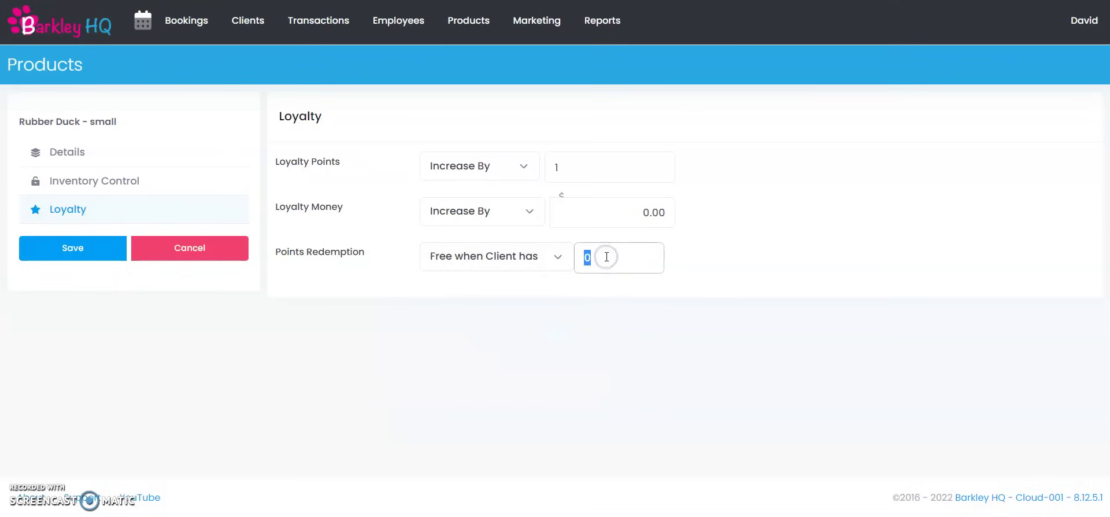
type("50")
left_click(447, 342)
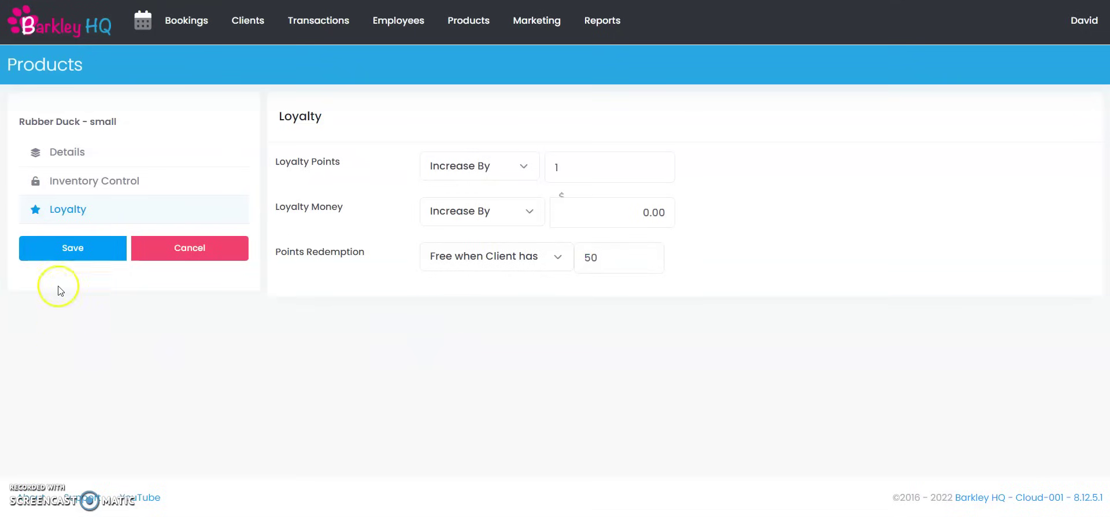
left_click(72, 254)
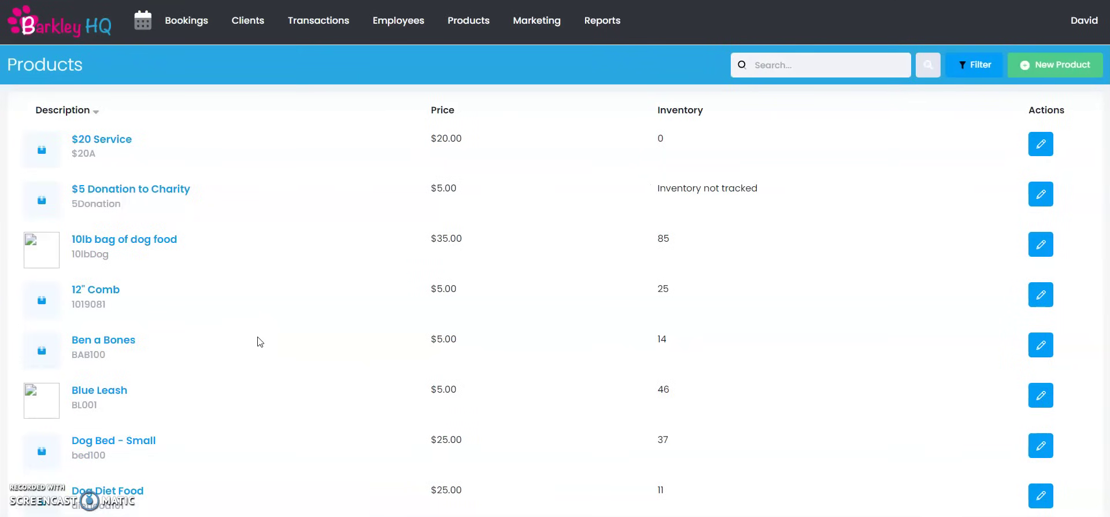
Find the product with code dct2 in the product list and open its record to review the details.
type("dct2")
left_click(916, 65)
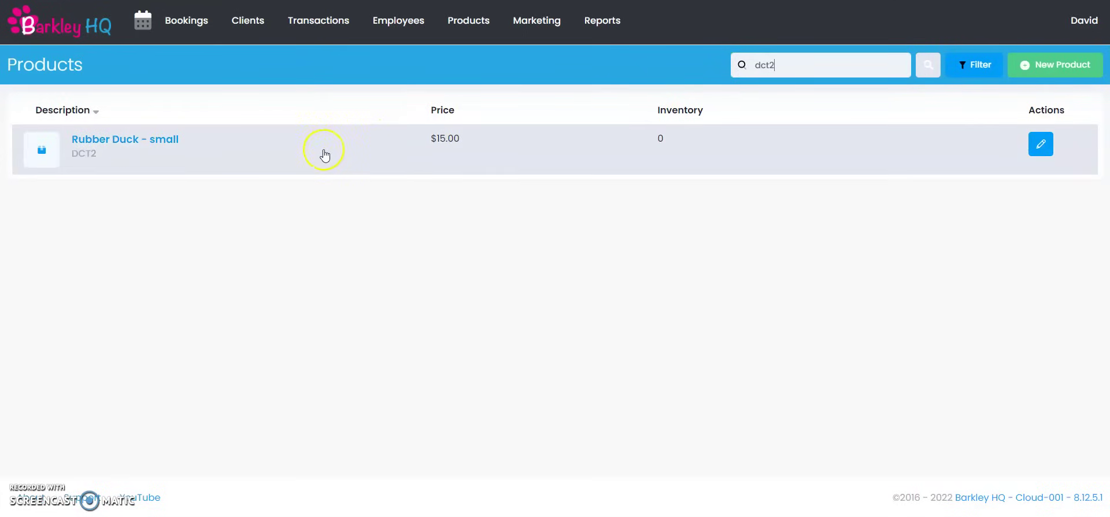
left_click(307, 166)
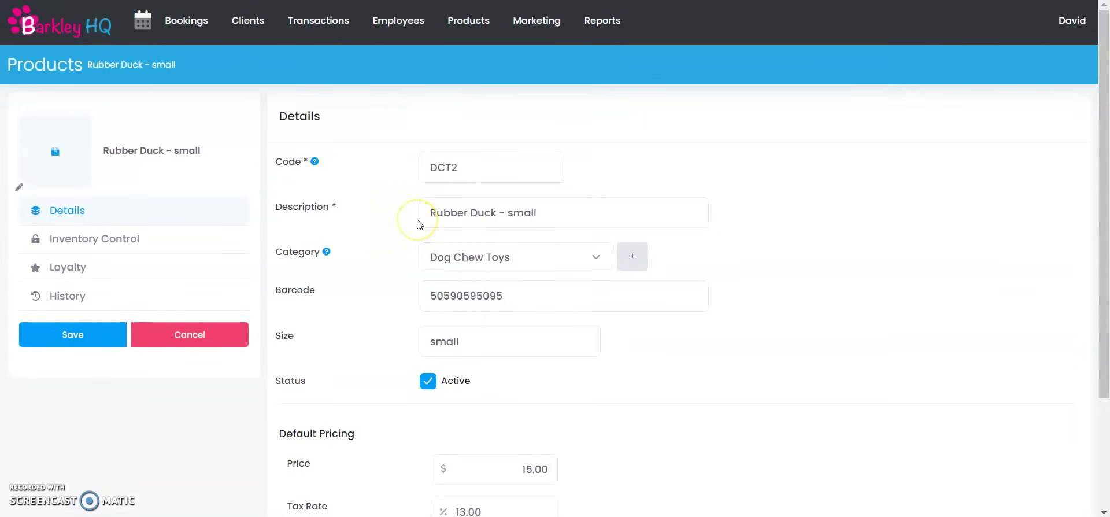
scroll(450, 224, "down", 3)
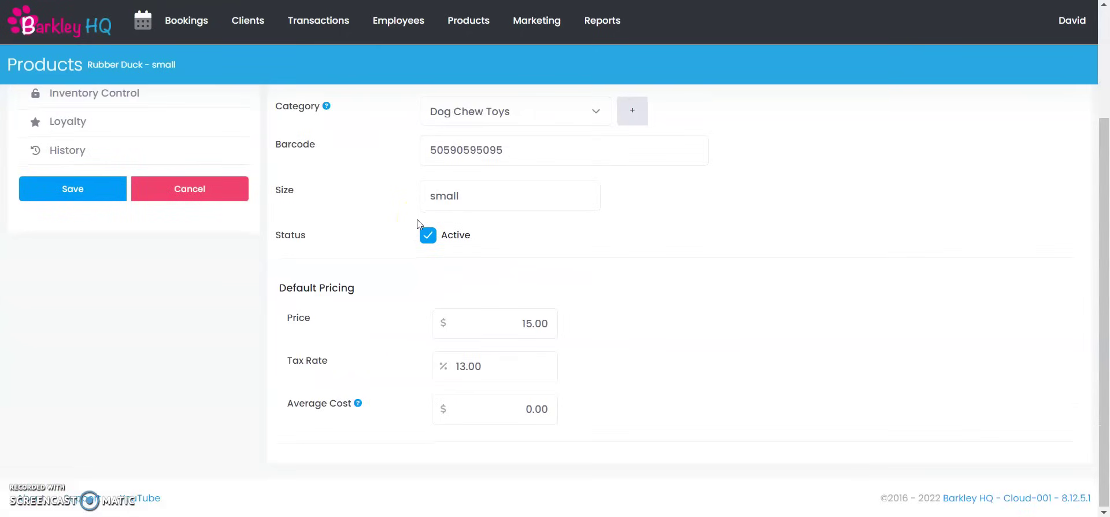
scroll(480, 223, "up", 3)
left_click(155, 223)
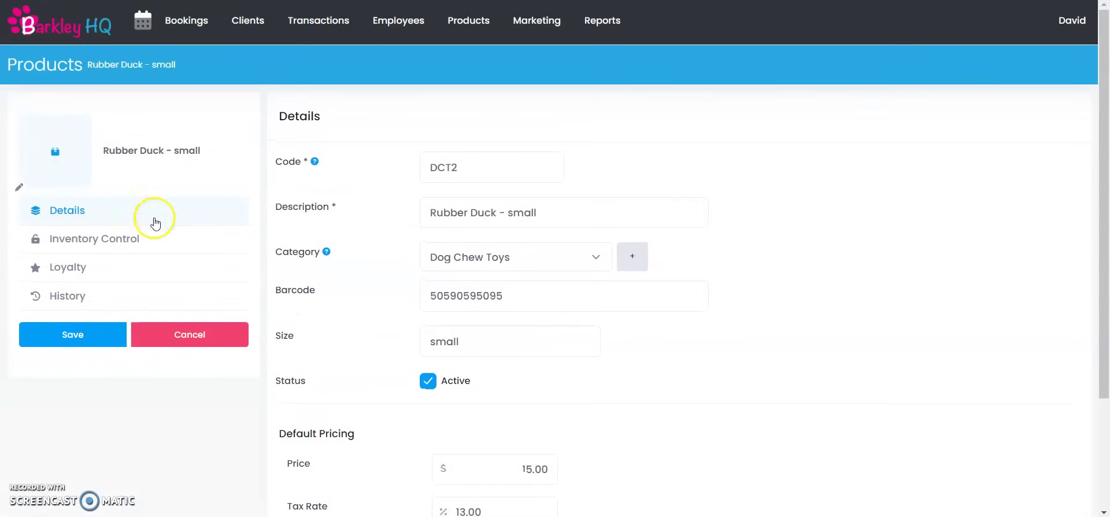
Adjust the Rubber Duck - small inventory to 15 with Stock Count Gain as the change reason.
left_click(134, 239)
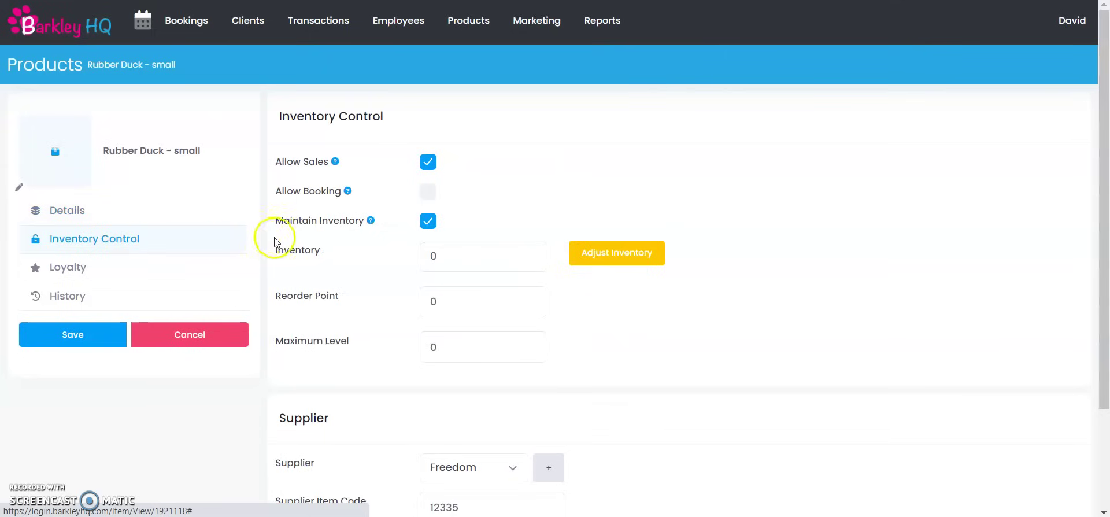
mouse_move(286, 229)
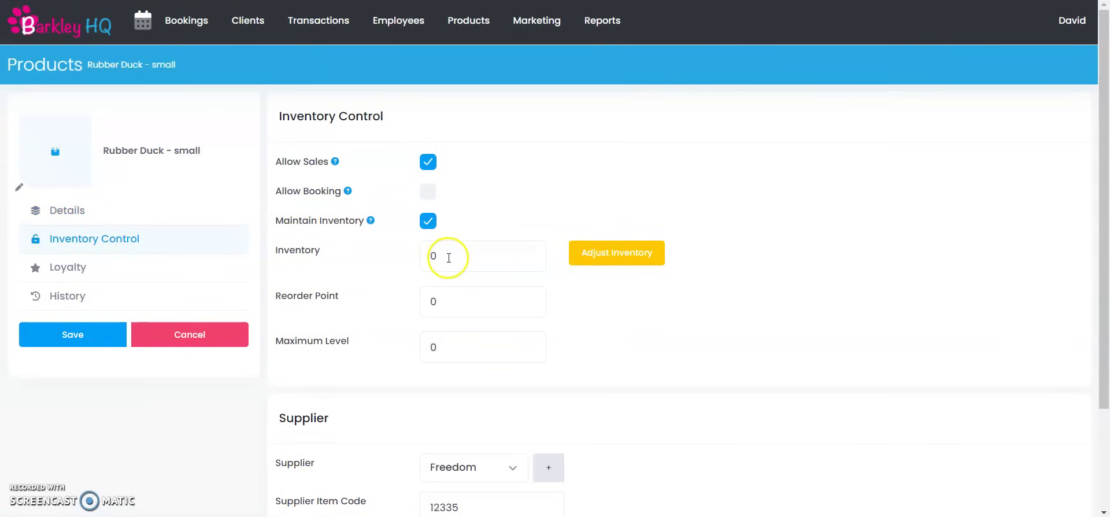
left_click(587, 258)
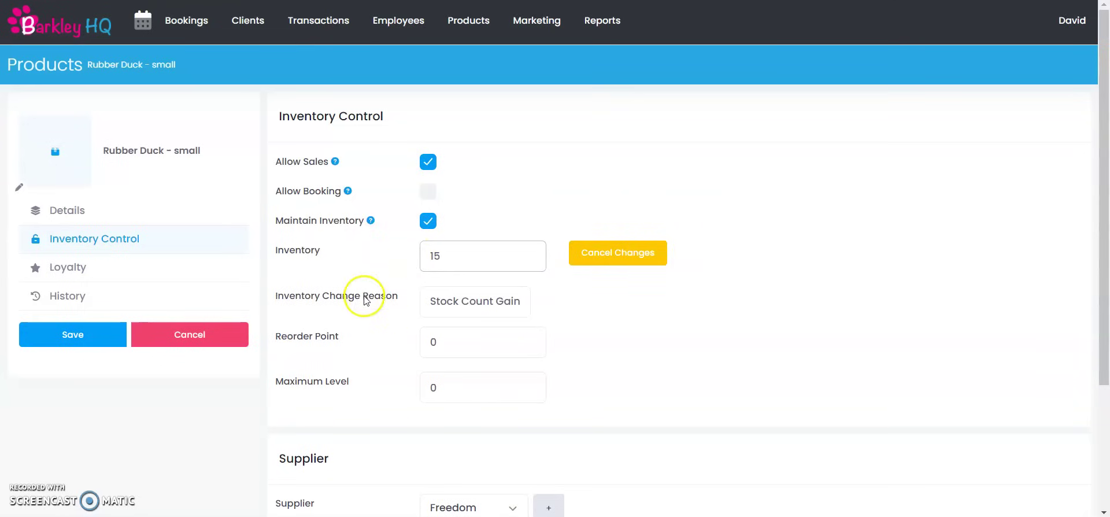
left_click(476, 309)
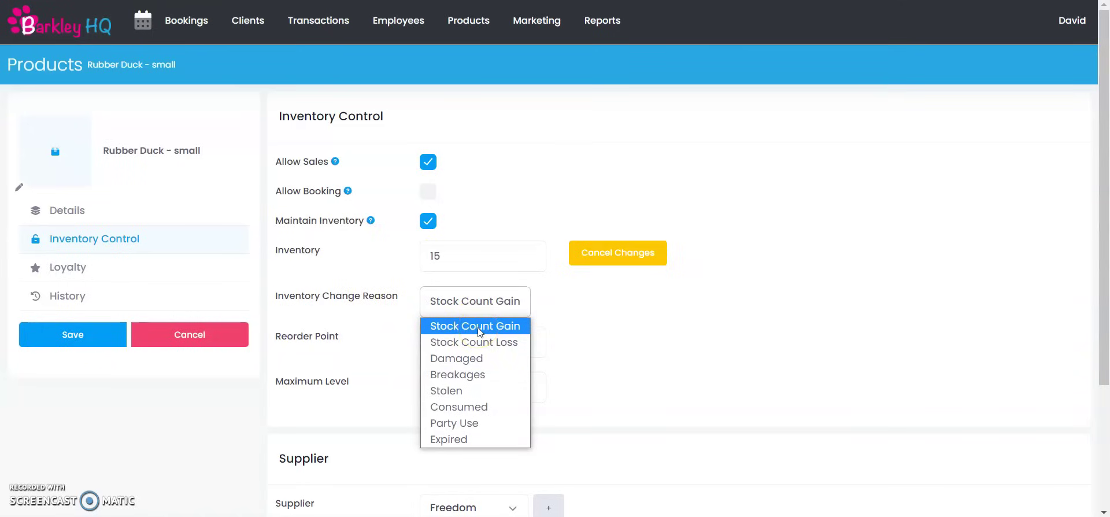
left_click(478, 327)
Set the product's reorder point to 5 and maximum level to 15, and save the product.
left_click(409, 346)
type("5")
left_click(417, 391)
type("15")
left_click(644, 375)
scroll(644, 376, "down", 1)
scroll(555, 488, "down", 2)
scroll(661, 413, "up", 1)
scroll(663, 415, "up", 2)
left_click(91, 338)
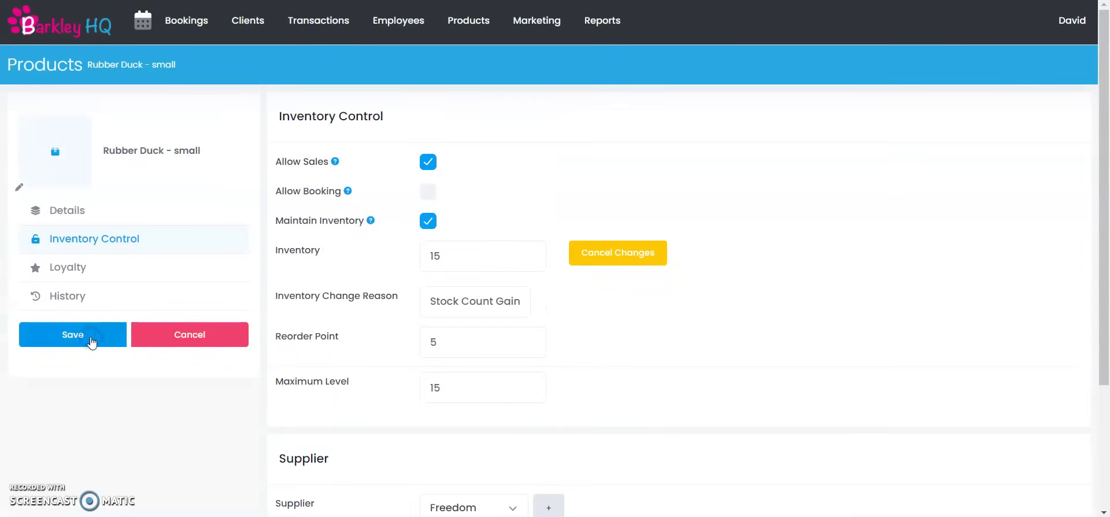